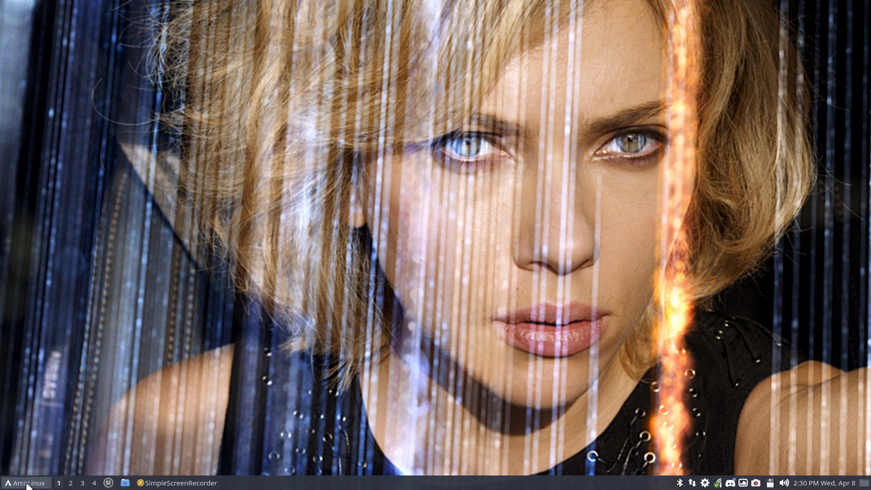
# Find Conkyzen by searching the application menu for "conk" and launch it
pyautogui.click(27, 484)
pyautogui.write('co')
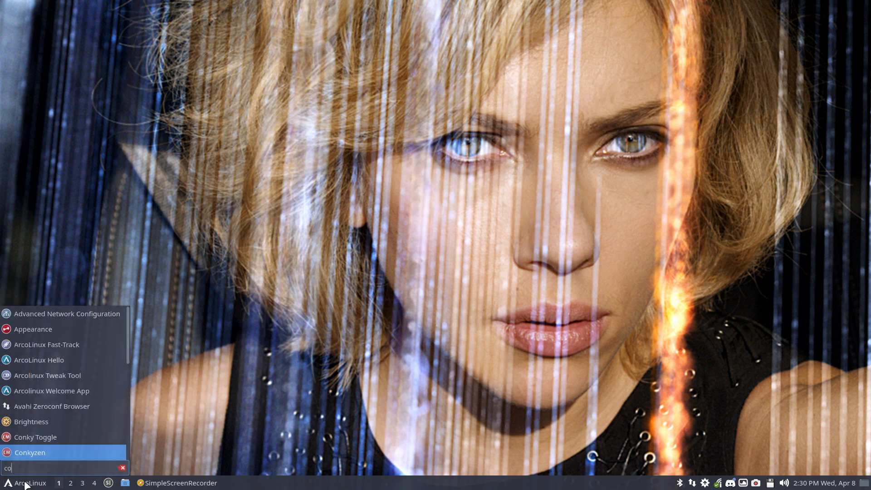
pyautogui.write('nk')
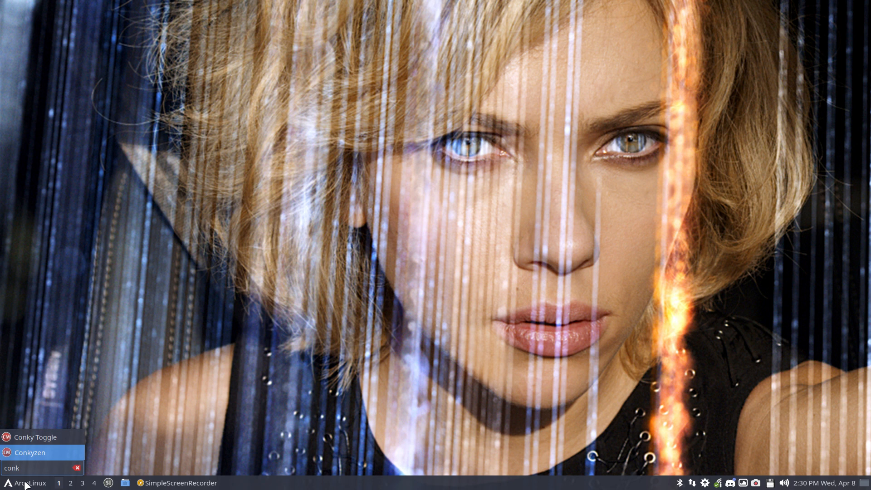
pyautogui.press('Return')
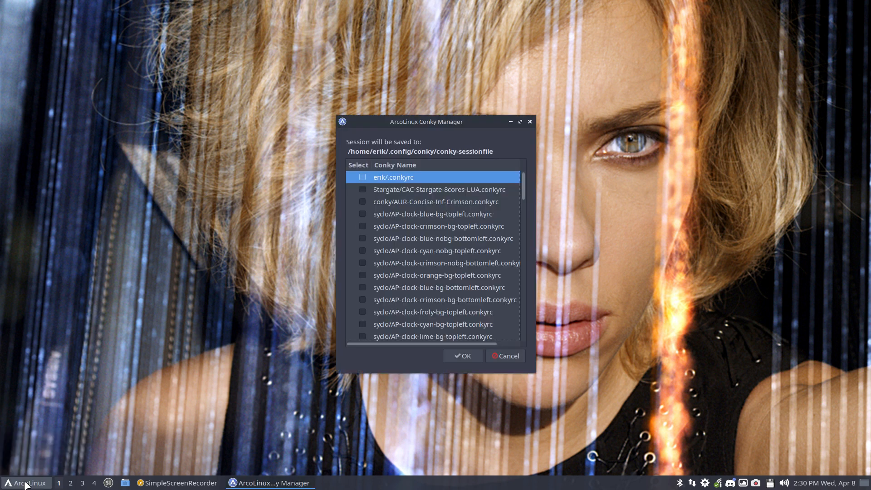
# Search the package repositories for yad with yay in the drop-down terminal, then hide the terminal
pyautogui.press('F12')
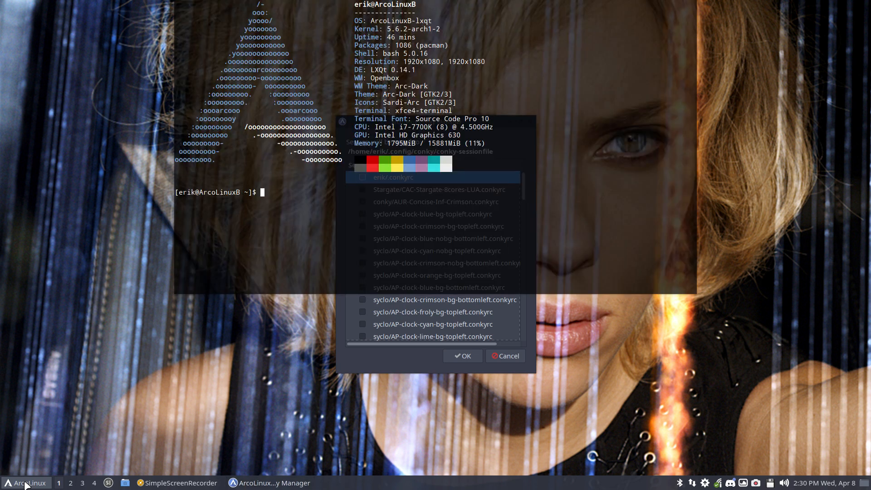
pyautogui.write('yay yad')
pyautogui.press('Return')
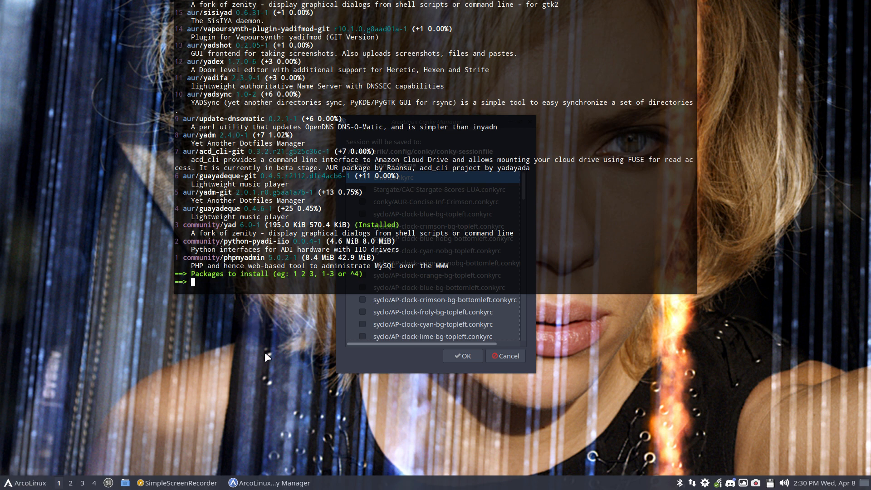
pyautogui.click(265, 352)
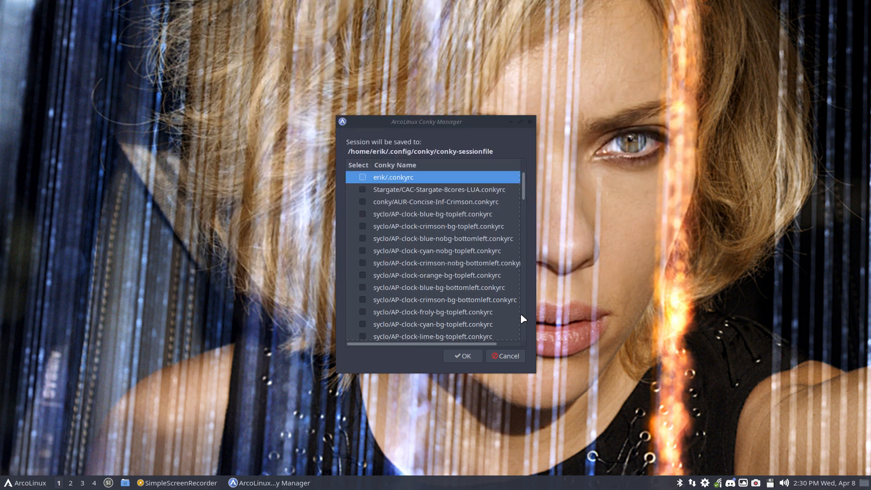
# Sort the conky list by Conky Name and browse through the available configurations
pyautogui.hotkey('alt', 'n')
pyautogui.click(417, 165)
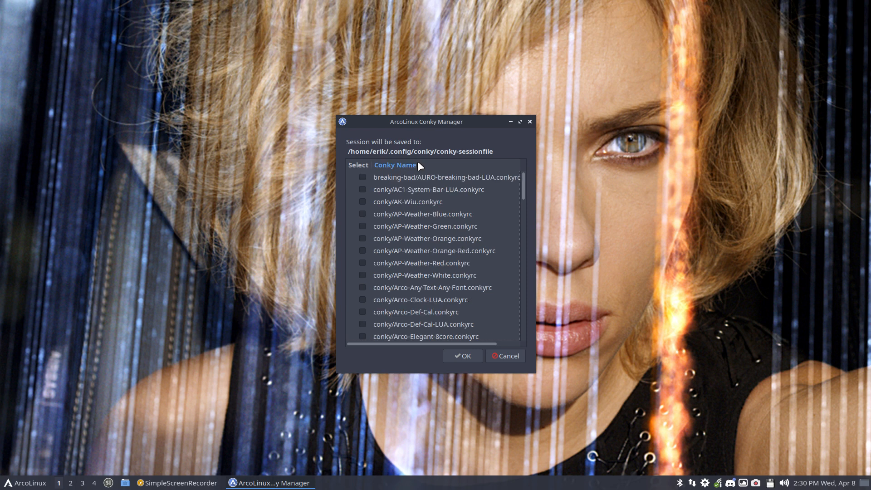
pyautogui.scroll(-10, 413, 266)
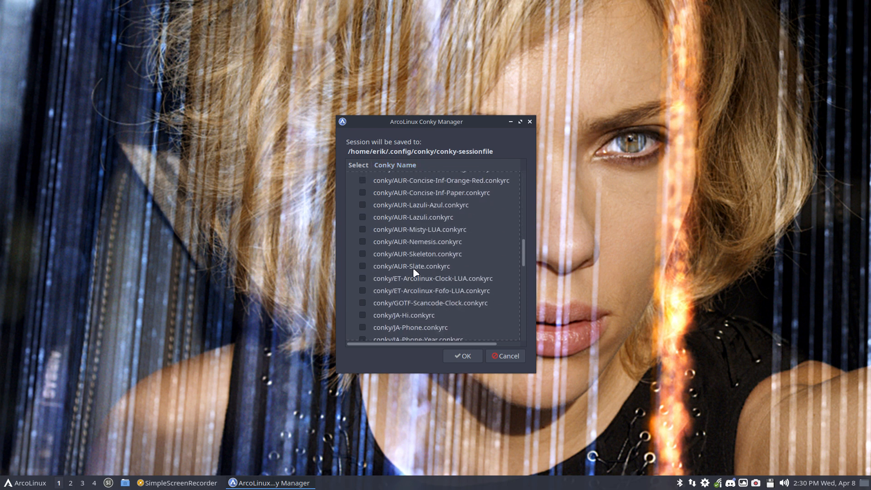
pyautogui.click(413, 268)
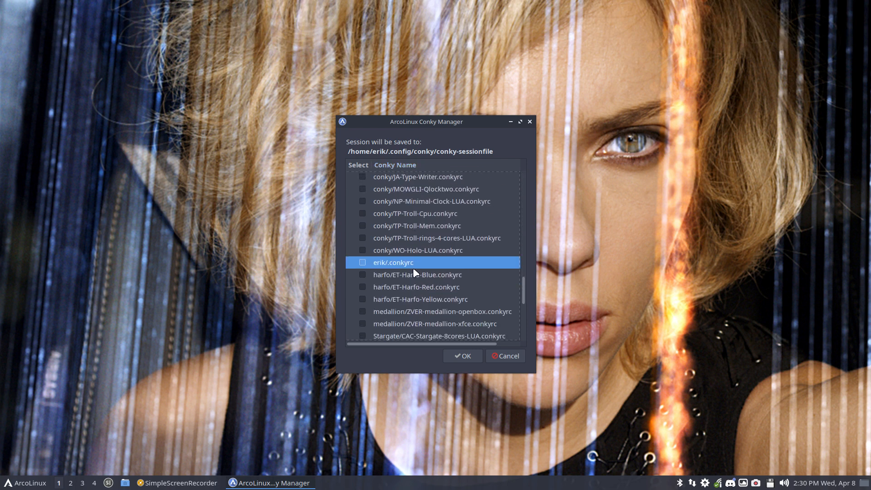
pyautogui.scroll(10, 412, 267)
# Move the conky manager aside and enable conky/AC1-System-Bar-LUA.conkyrc on the desktop
pyautogui.moveTo(417, 121); pyautogui.dragTo(234, 90)
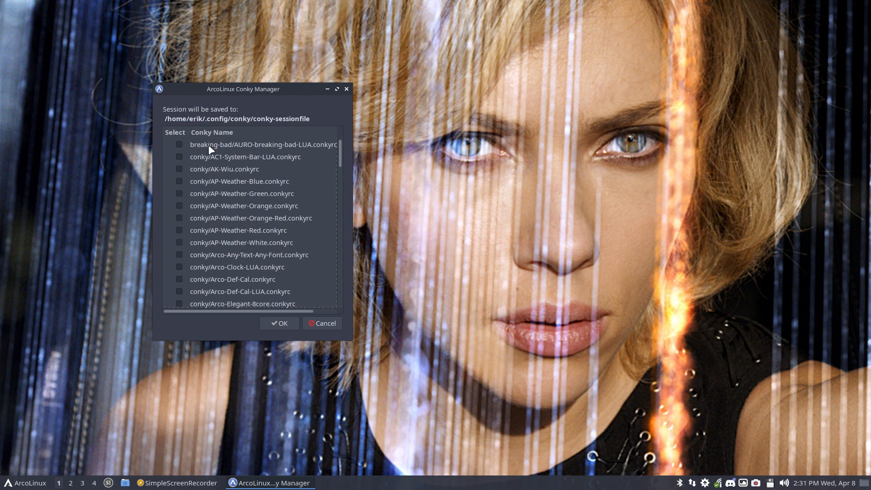
pyautogui.click(179, 158)
pyautogui.click(271, 324)
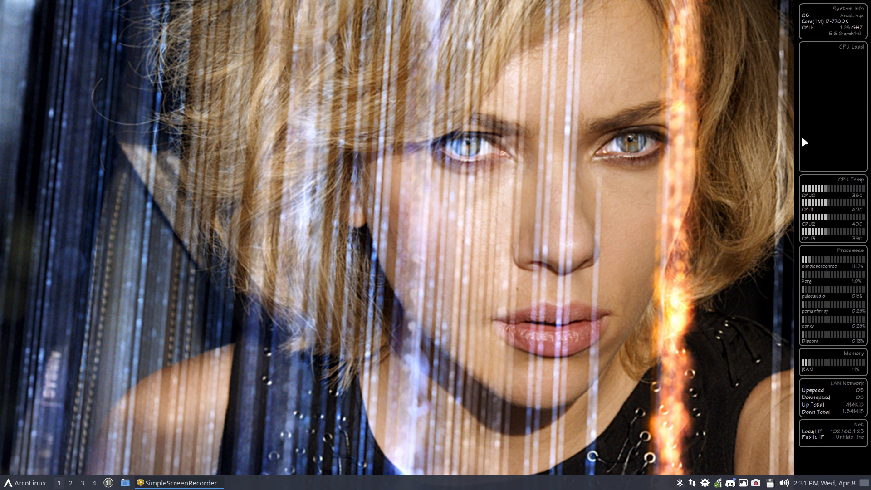
# Open a terminal window and move it clear of the system bar conky
pyautogui.hotkey('ctrl', 'alt', 't')
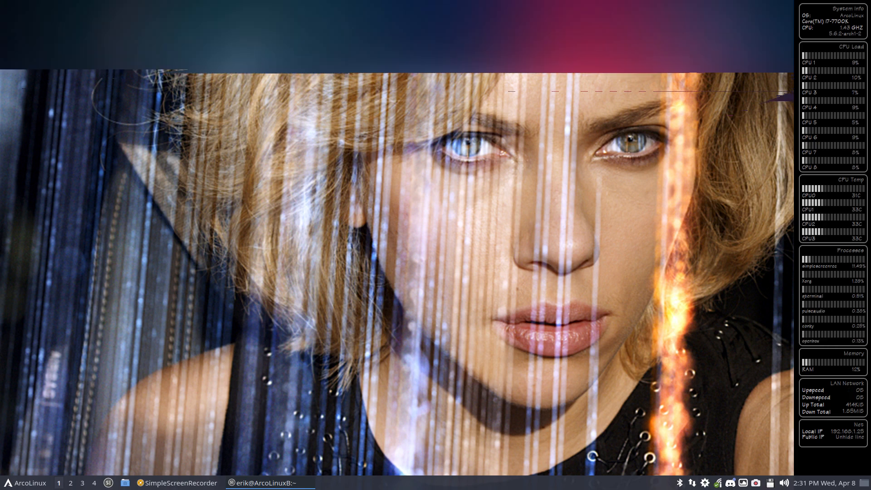
pyautogui.moveTo(870, 21); pyautogui.dragTo(731, 99)
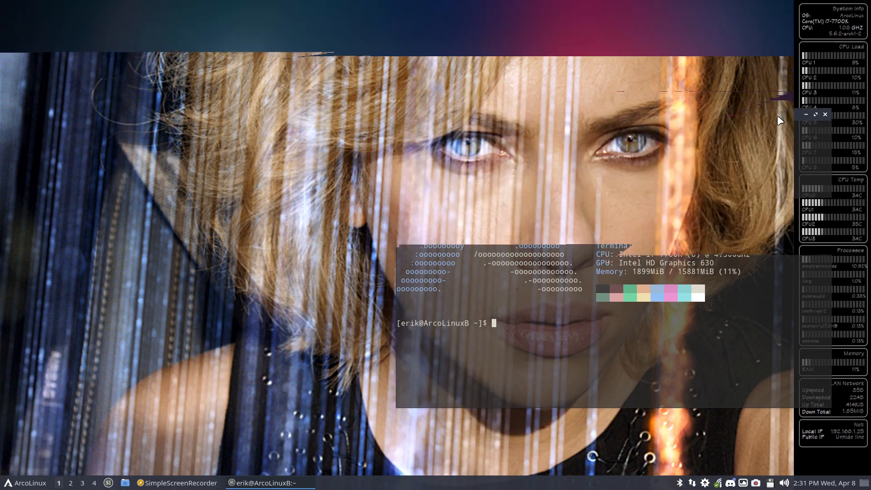
pyautogui.moveTo(776, 116); pyautogui.dragTo(675, 103)
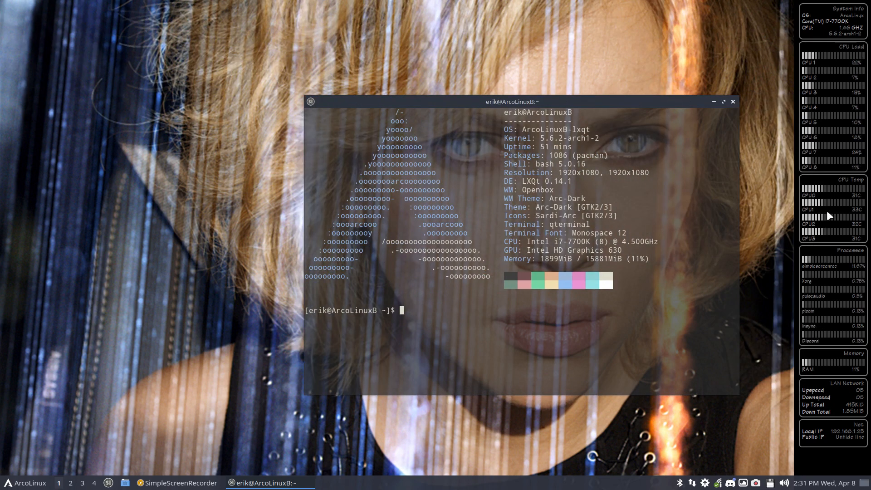
# Open the desktop's context menu beside the system bar conky, dismiss it and shift the terminal slightly upward
pyautogui.click(785, 194)
pyautogui.rightClick(785, 194)
pyautogui.click(786, 186)
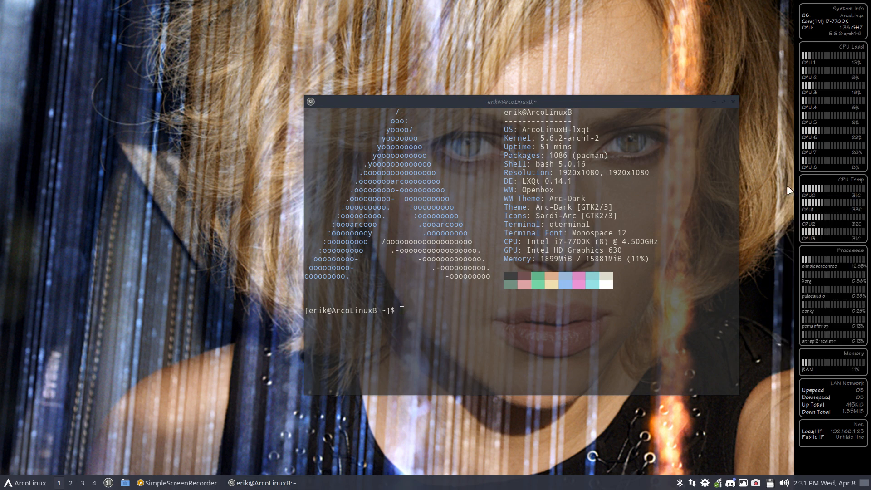
pyautogui.rightClick(783, 188)
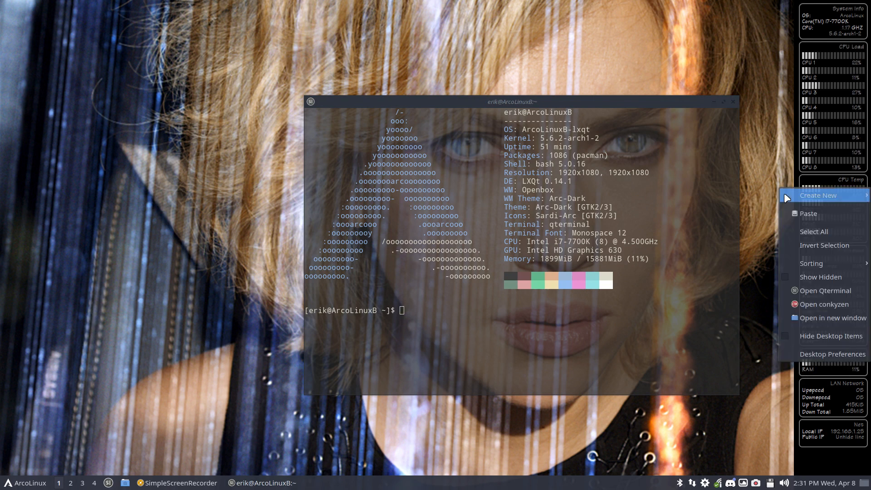
pyautogui.click(564, 102)
pyautogui.moveTo(621, 101); pyautogui.dragTo(612, 85)
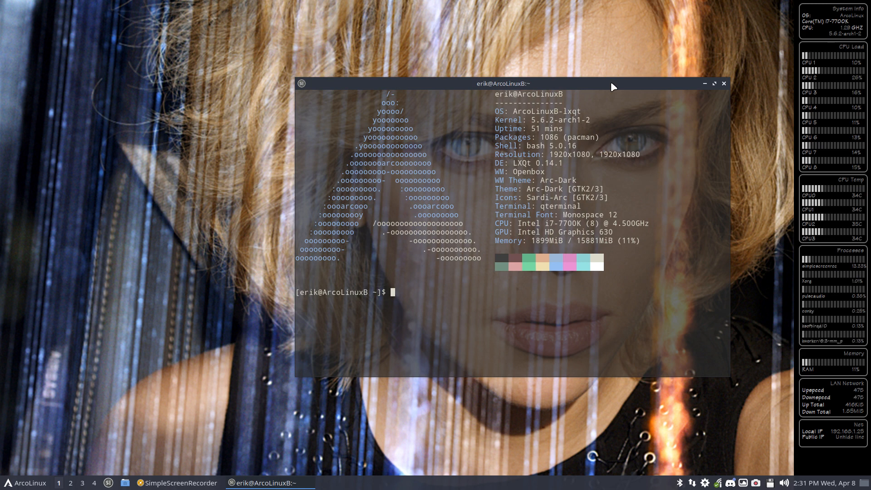
# Cycle forward through the conkys, moving the terminal away from each one so it can be viewed
pyautogui.hotkey('ctrl', 'alt', 'pagedown')
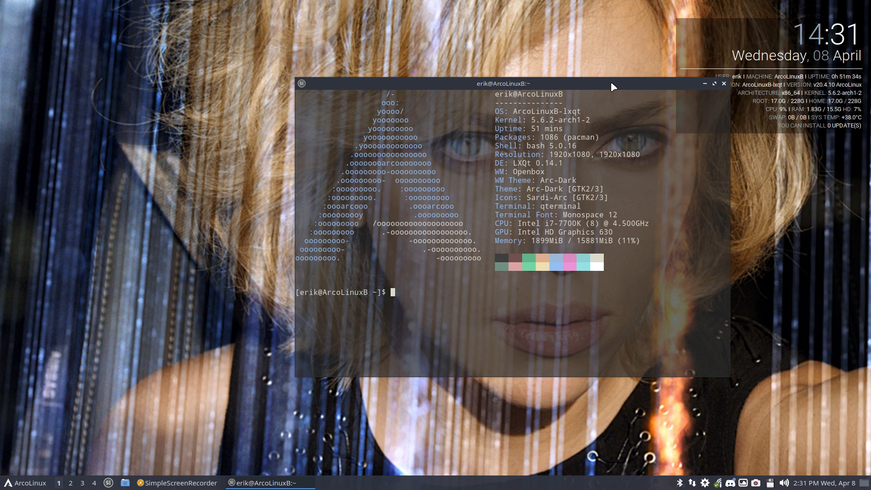
pyautogui.moveTo(610, 81); pyautogui.dragTo(526, 80)
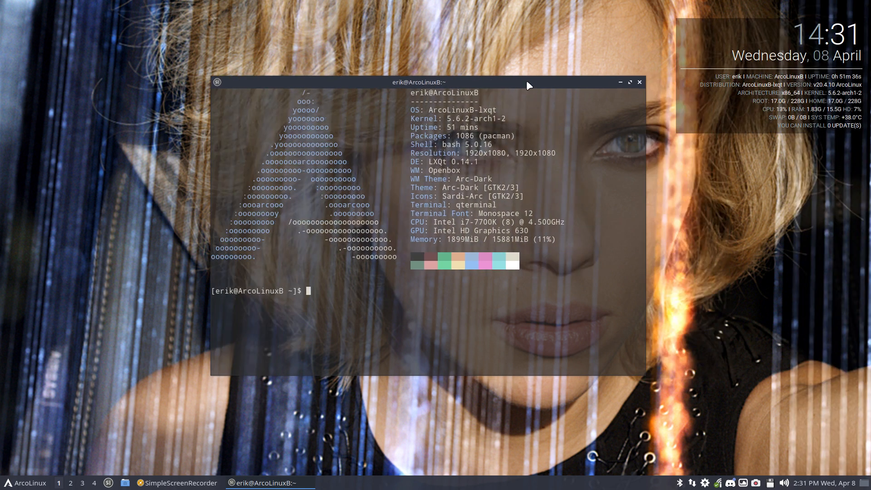
pyautogui.hotkey('ctrl', 'alt', 'pagedown')
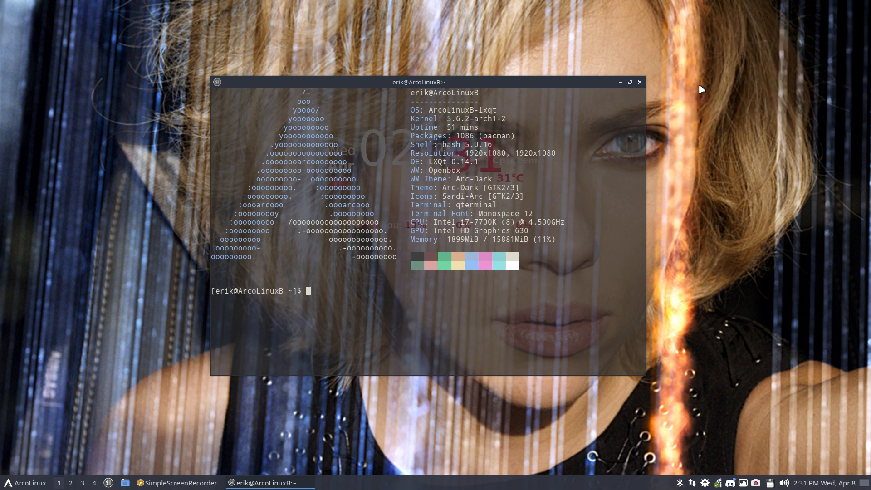
pyautogui.moveTo(464, 82); pyautogui.dragTo(475, 248)
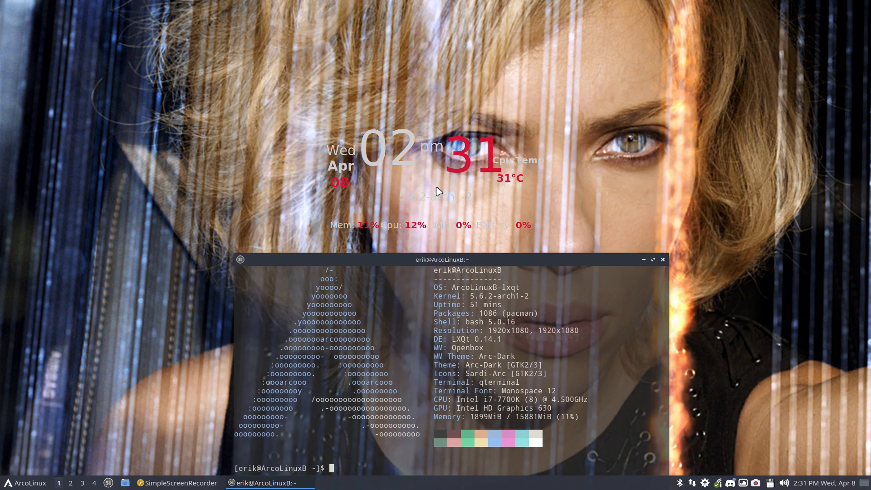
pyautogui.hotkey('ctrl', 'alt', 'pagedown')
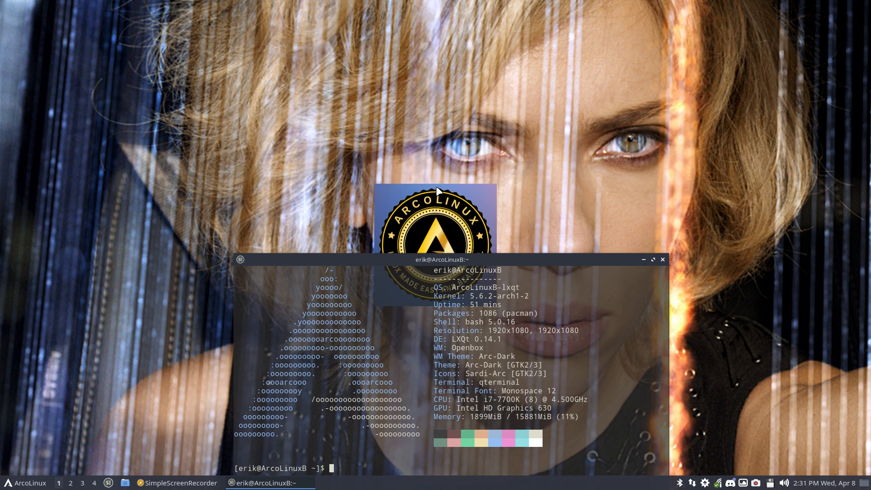
pyautogui.moveTo(443, 256); pyautogui.dragTo(103, 200)
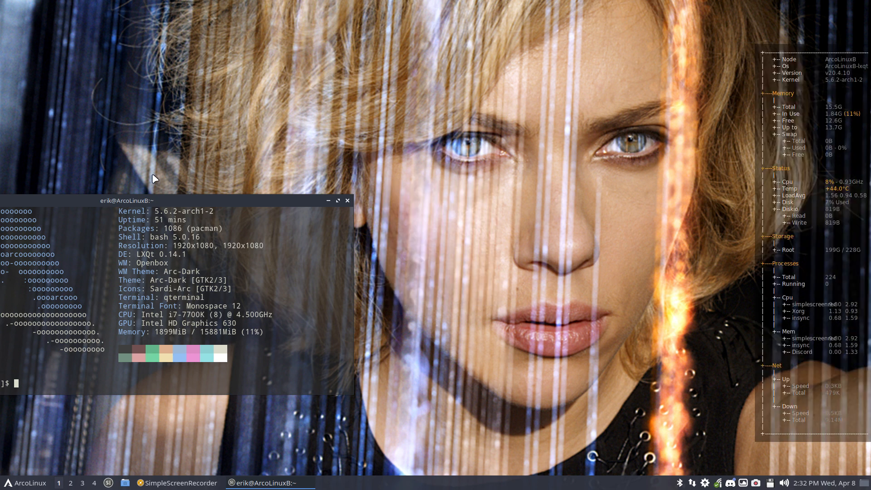
pyautogui.moveTo(300, 203); pyautogui.dragTo(474, 197)
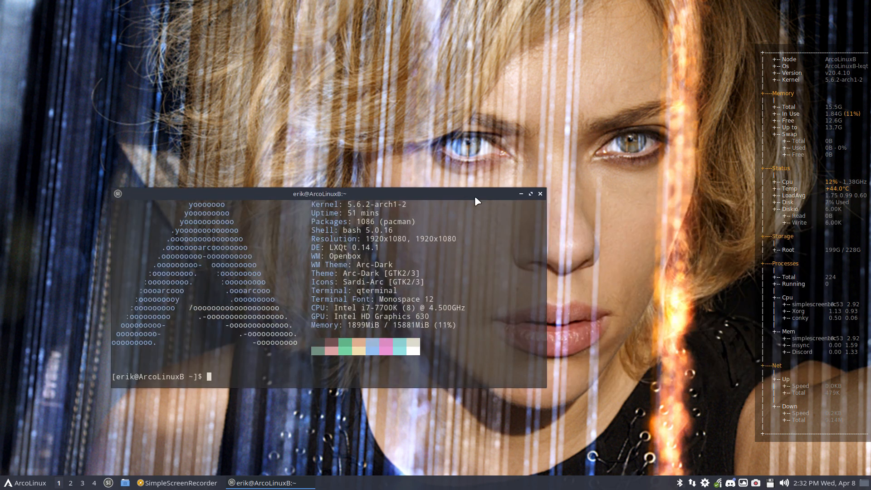
# Advance to the ArcoLinux Nemesis conky and move the terminal closer to it
pyautogui.hotkey('ctrl', 'alt', 'pagedown')
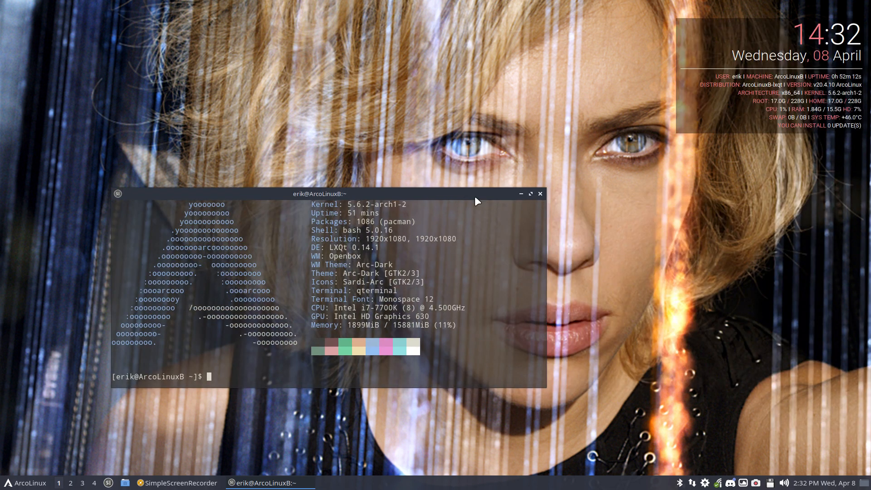
pyautogui.hotkey('ctrl', 'alt', 'pagedown')
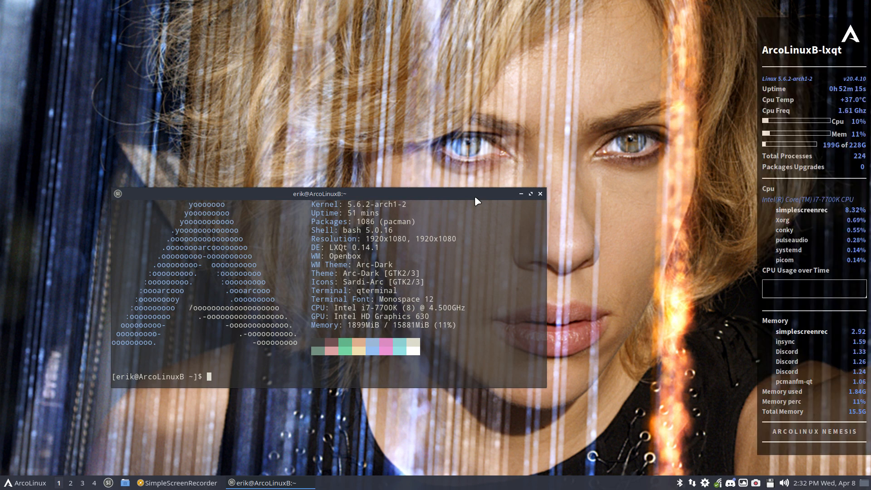
pyautogui.moveTo(475, 196); pyautogui.dragTo(612, 171)
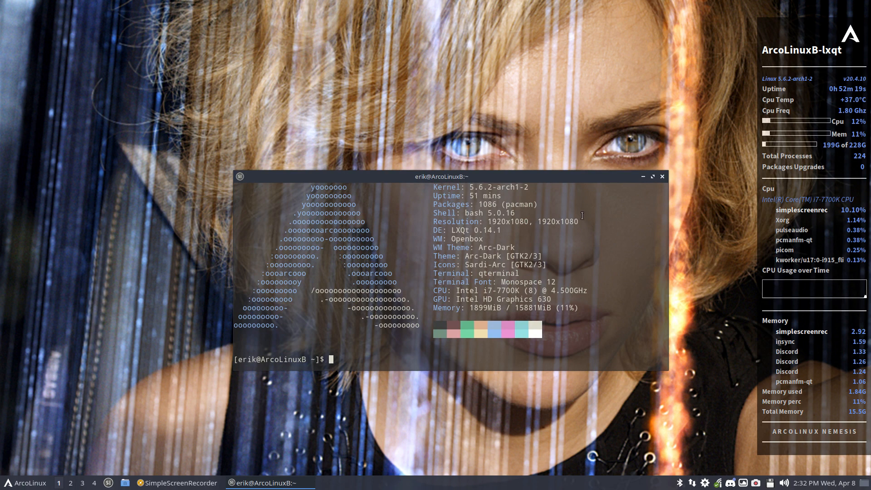
# Step back and forth between neighbouring conkys, ending on the round clock conky
pyautogui.hotkey('ctrl', 'alt', 'pageup')
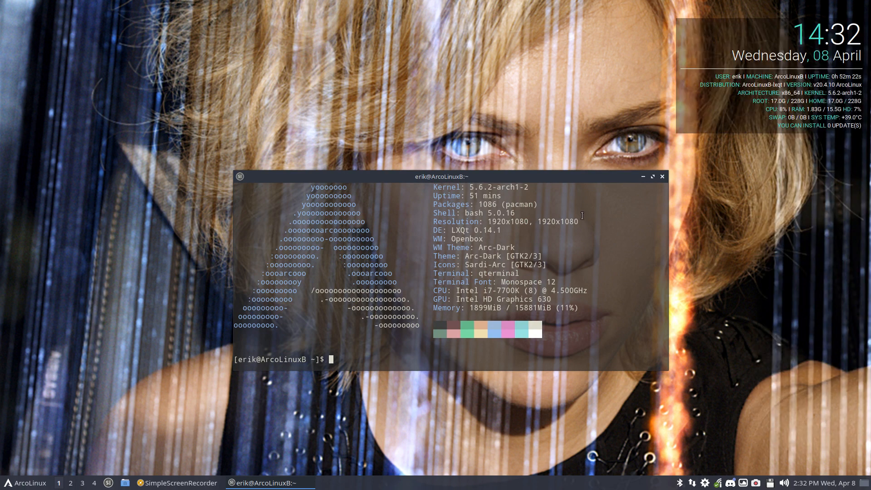
pyautogui.hotkey('ctrl', 'alt', 'pagedown')
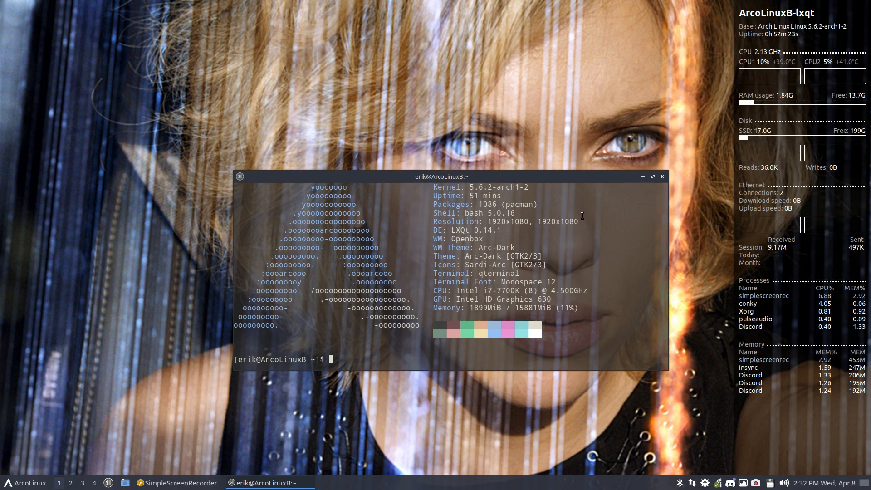
pyautogui.hotkey('ctrl', 'alt', 'pageup')
pyautogui.hotkey('ctrl', 'alt', 'pageup')
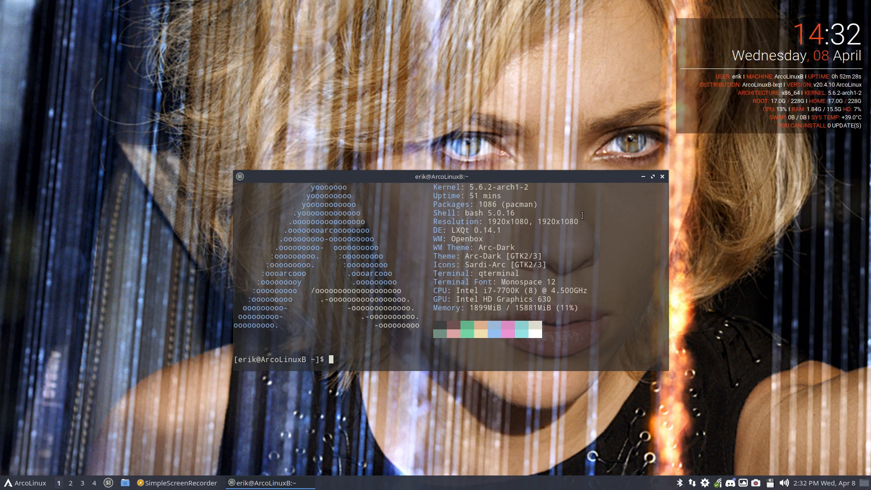
pyautogui.hotkey('ctrl', 'alt', 'pageup')
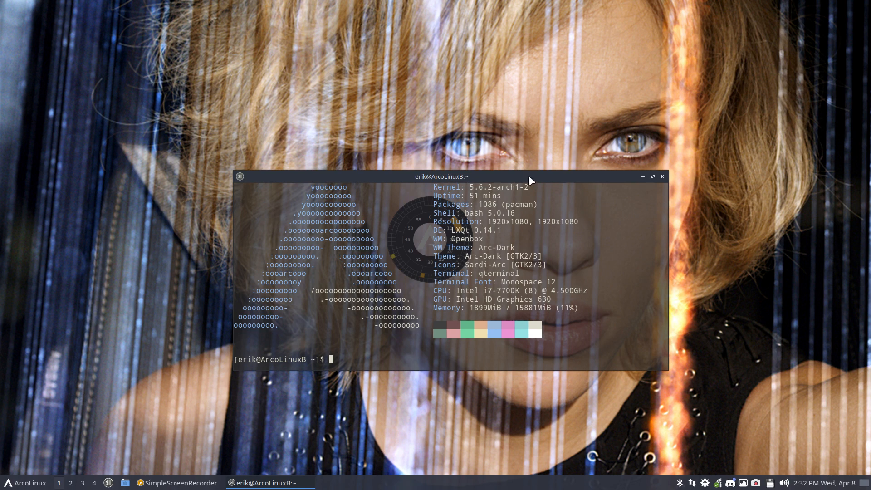
# Reposition the terminal and cycle forward past the red system panel and the "powered by: ArcoLinux" logo conky
pyautogui.moveTo(528, 176); pyautogui.dragTo(501, 198)
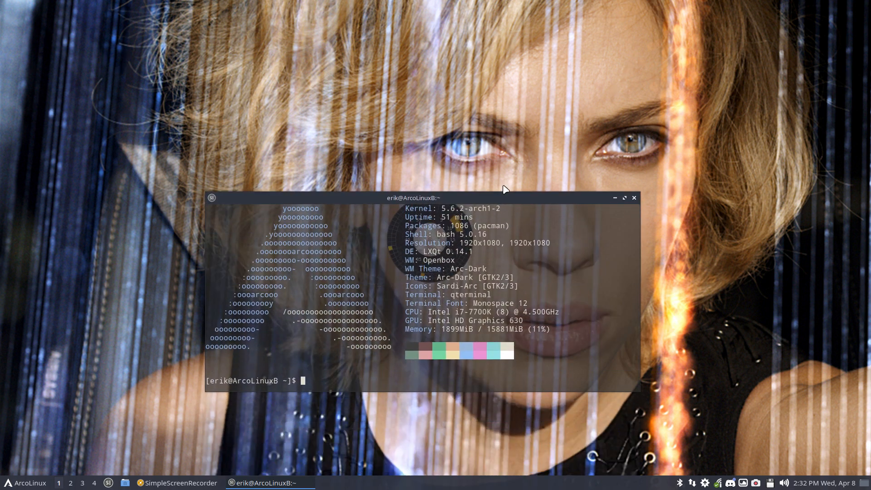
pyautogui.hotkey('ctrl', 'alt', 'pagedown')
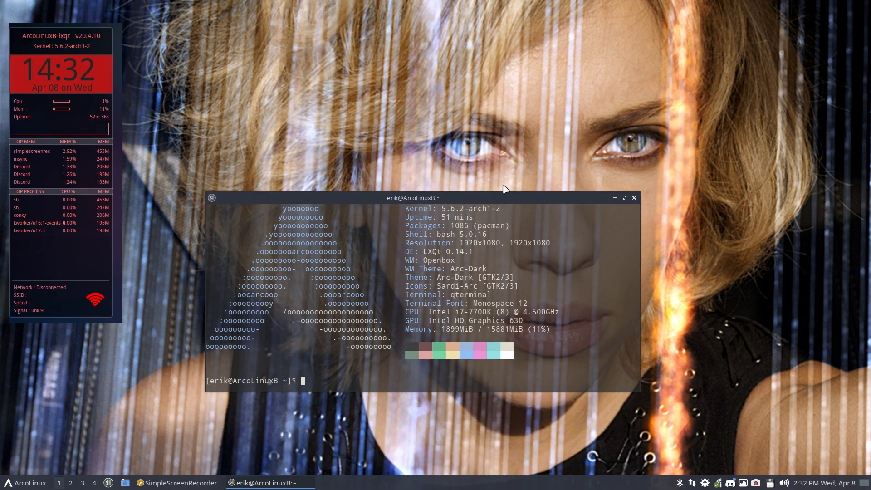
pyautogui.hotkey('ctrl', 'alt', 'pagedown')
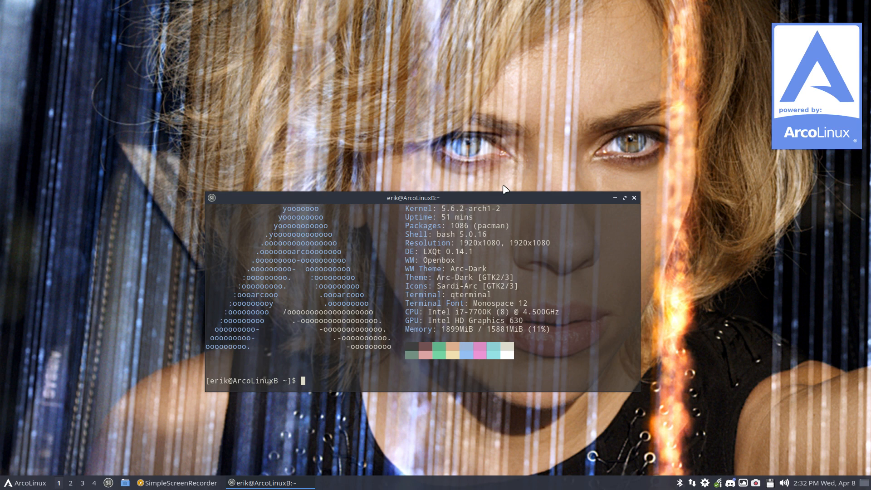
pyautogui.hotkey('ctrl', 'alt', 'pagedown')
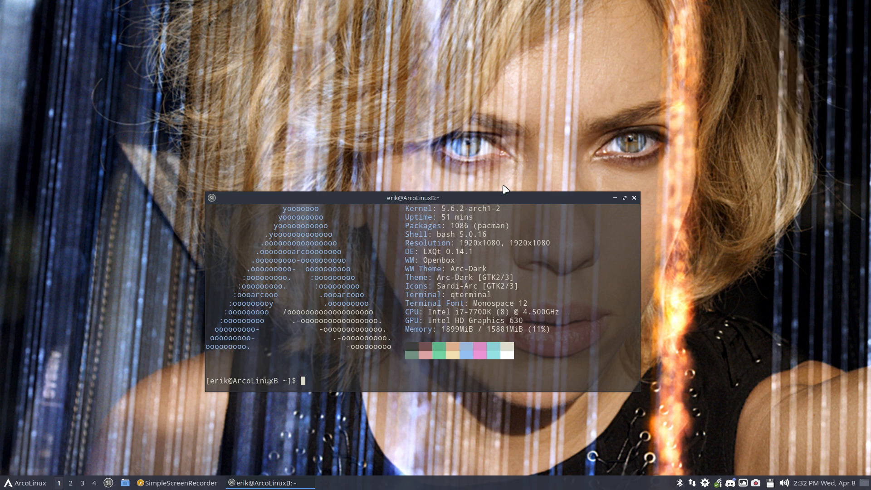
# Cycle forward through the conkys, past the CPU, shortcut keys, orange clock and processors panels, to the Antwerp weather conky
pyautogui.hotkey('ctrl', 'alt', 'pagedown')
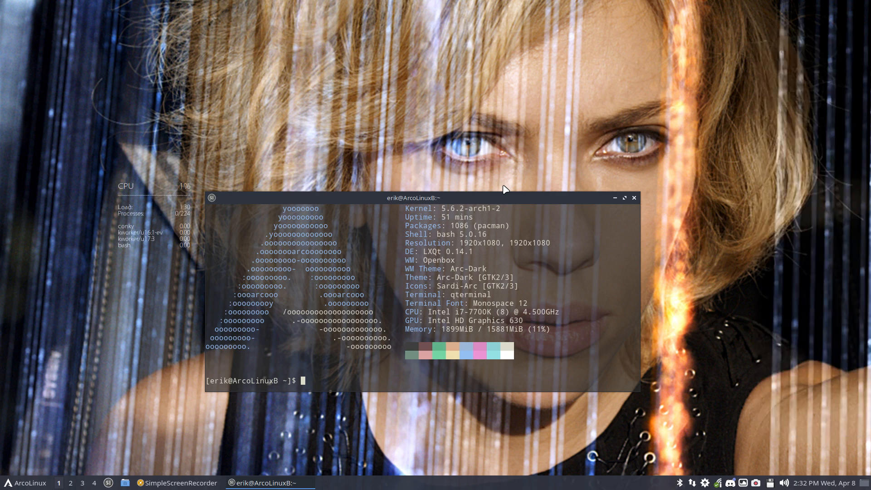
pyautogui.hotkey('ctrl', 'alt', 'pagedown')
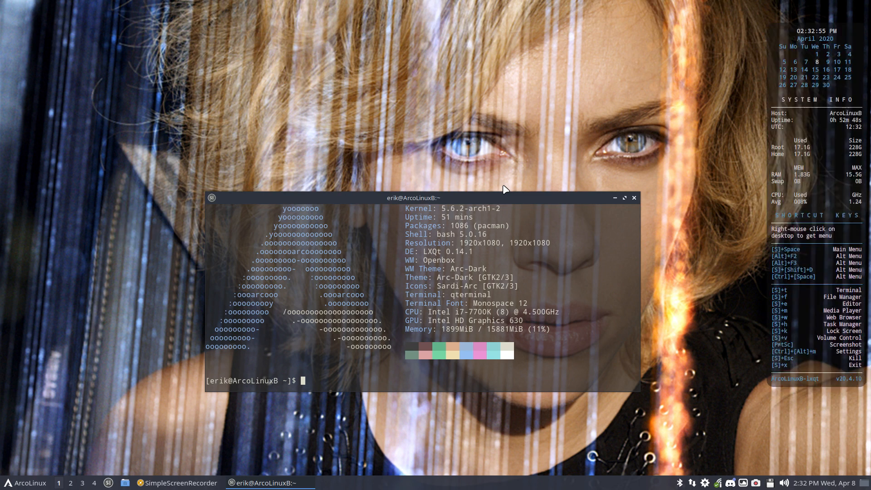
pyautogui.hotkey('ctrl', 'alt', 'pagedown')
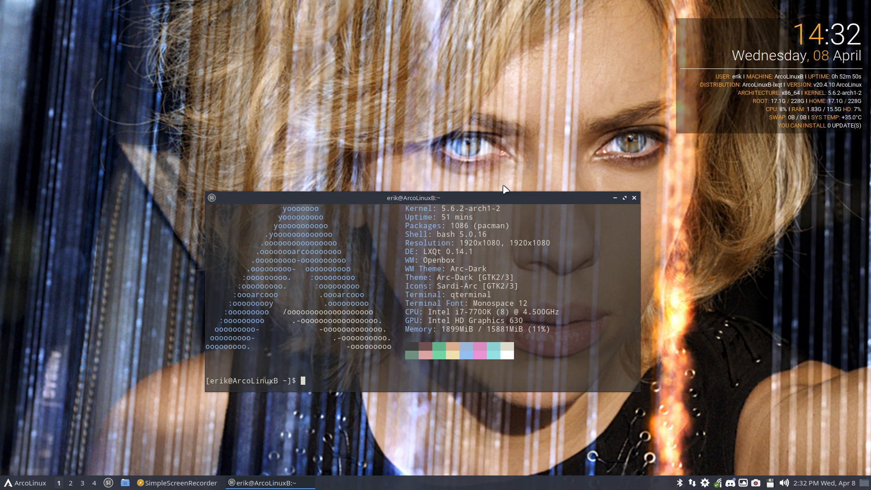
pyautogui.hotkey('ctrl', 'alt', 'pagedown')
pyautogui.hotkey('ctrl', 'alt', 'pagedown')
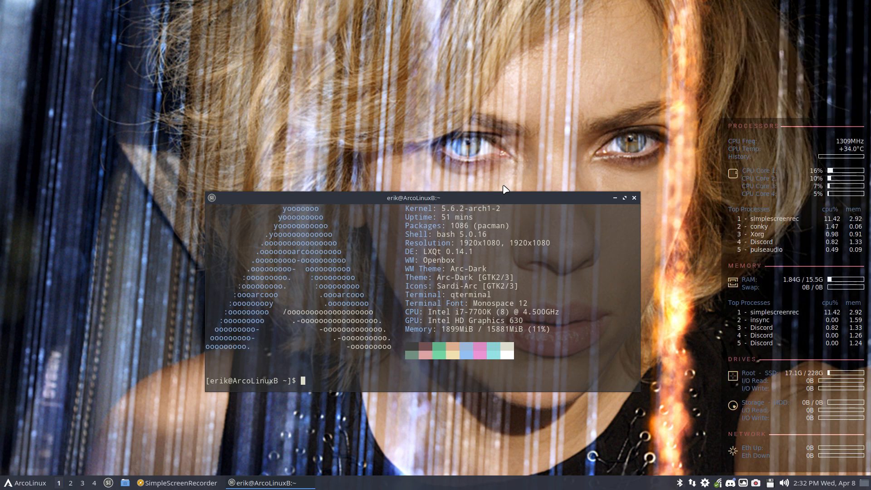
pyautogui.hotkey('ctrl', 'alt', 'pagedown')
pyautogui.hotkey('ctrl', 'alt', 'pagedown')
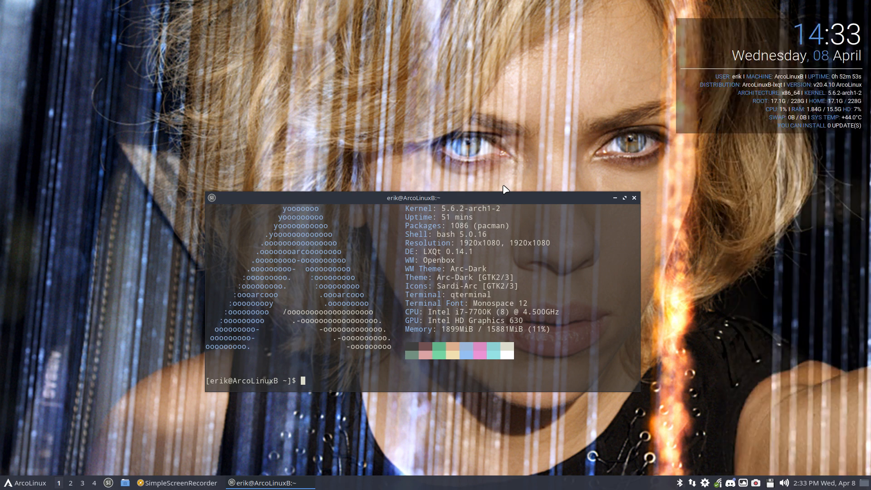
pyautogui.hotkey('ctrl', 'alt', 'pagedown')
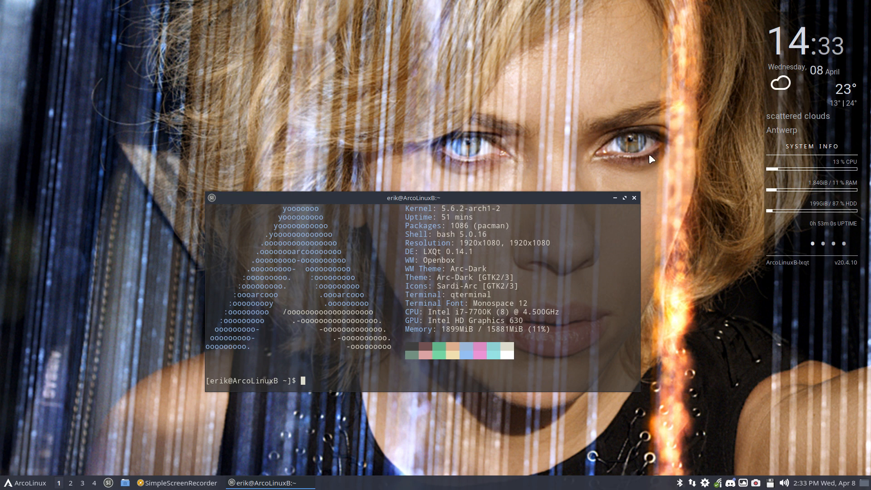
# Return to the blue clock conky, cycle forward to the large clock with five-day forecast, and move the terminal below it
pyautogui.hotkey('ctrl', 'alt', 'pagedown')
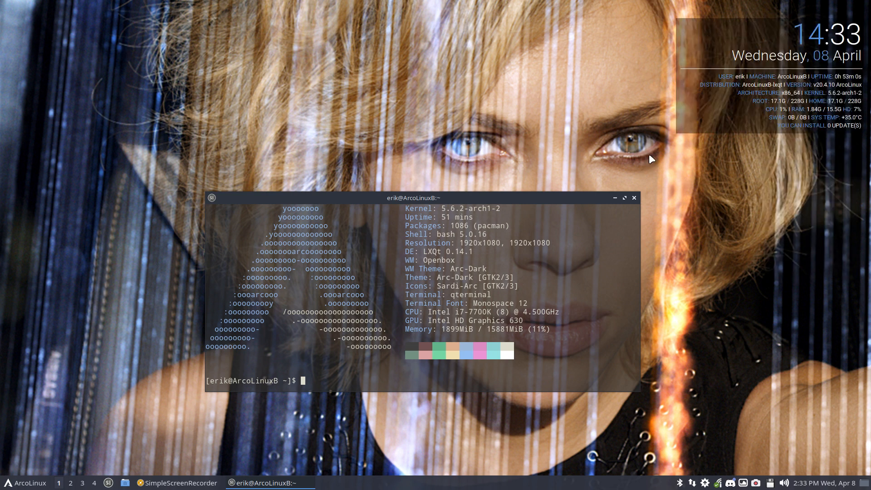
pyautogui.hotkey('ctrl', 'alt', 'pagedown')
pyautogui.hotkey('ctrl', 'alt', 'pagedown')
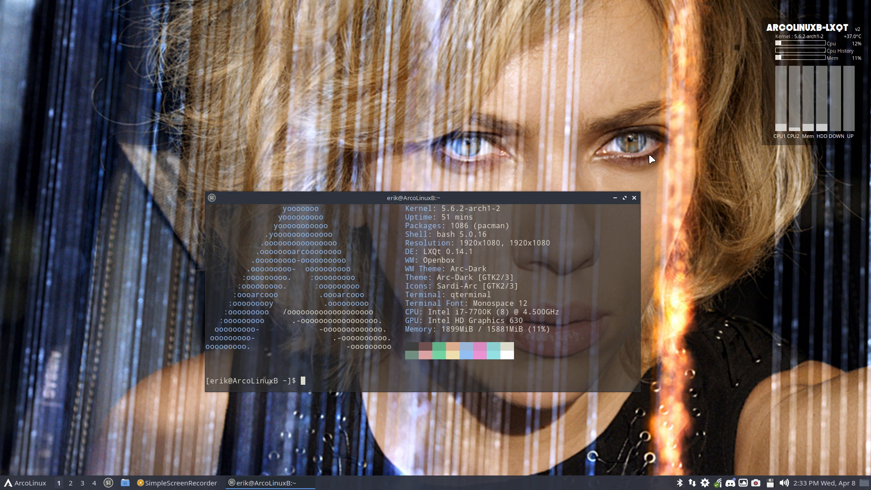
pyautogui.hotkey('ctrl', 'alt', 'pagedown')
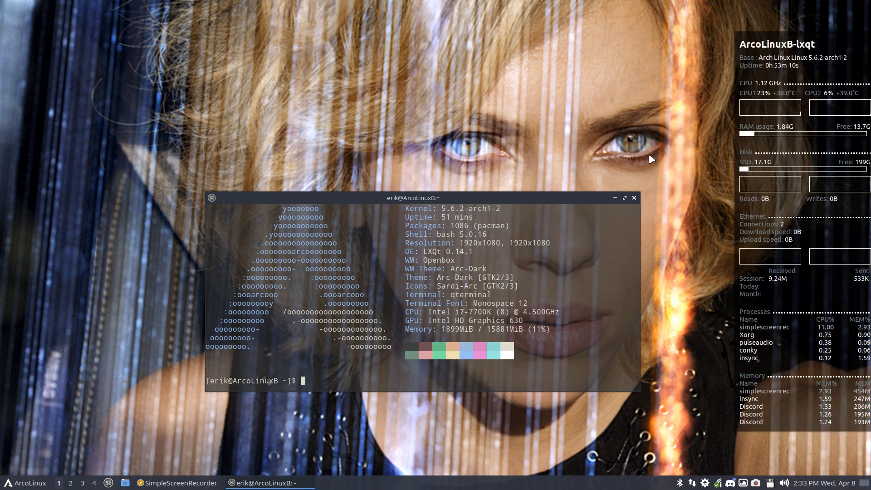
pyautogui.hotkey('ctrl', 'alt', 'pagedown')
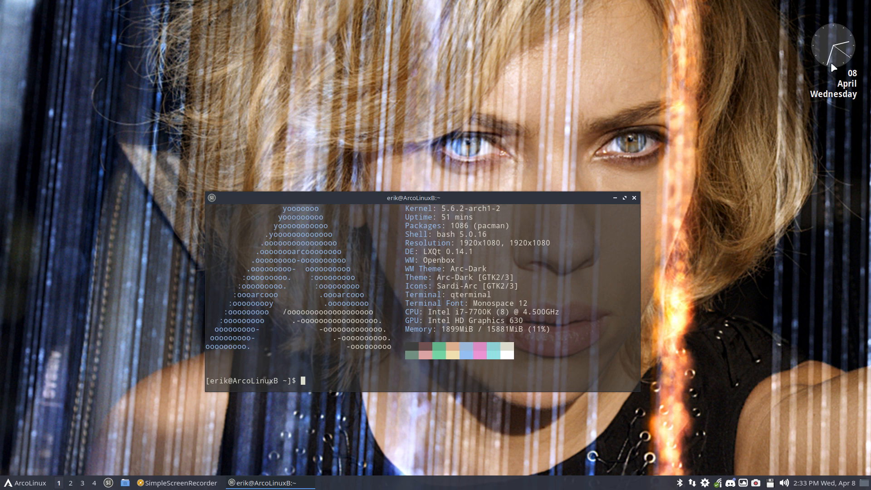
pyautogui.hotkey('ctrl', 'alt', 'pagedown')
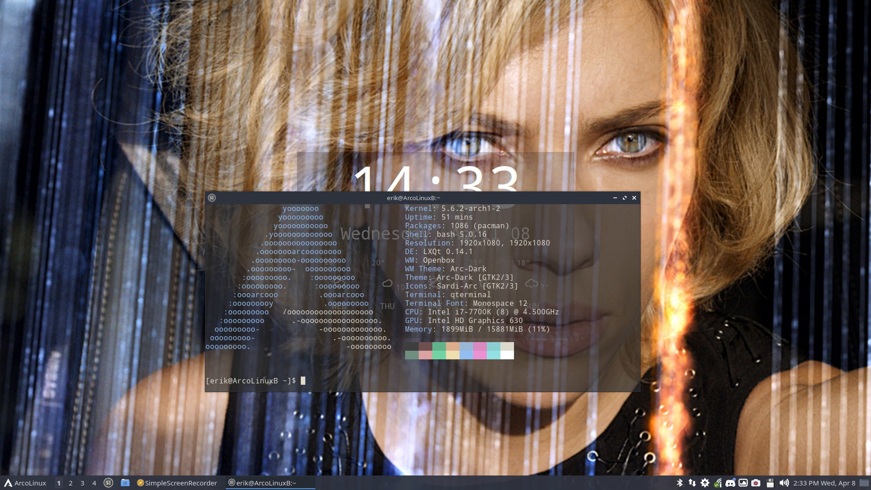
pyautogui.moveTo(520, 198); pyautogui.dragTo(503, 370)
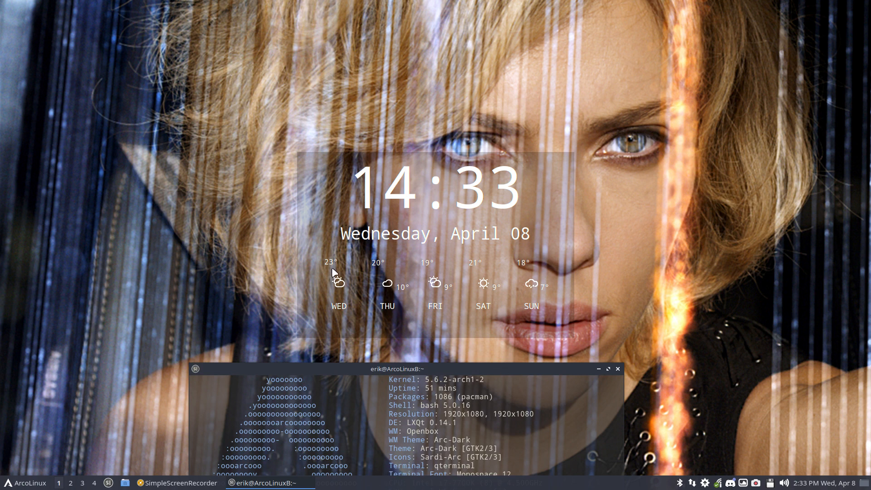
# Move the terminal over the centre of the desktop and reposition it along the upper edge
pyautogui.moveTo(402, 367); pyautogui.dragTo(433, 132)
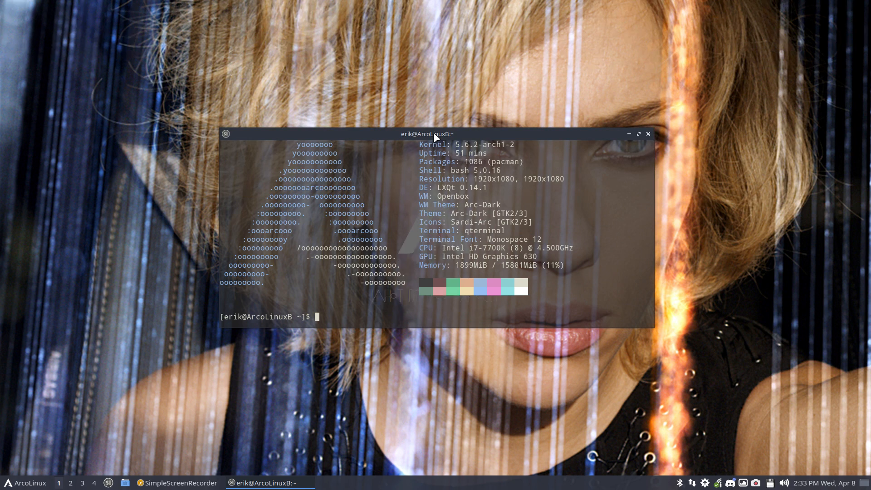
pyautogui.moveTo(443, 129); pyautogui.dragTo(428, 26)
pyautogui.click(431, 18)
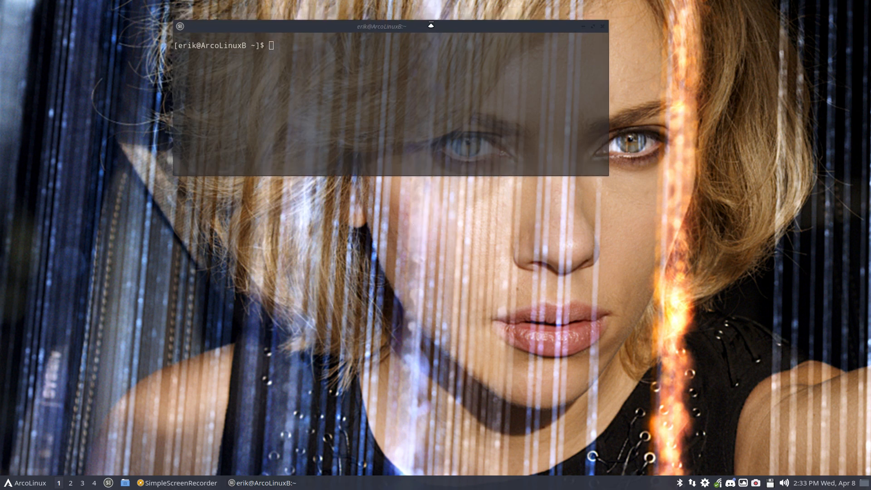
pyautogui.click(431, 22)
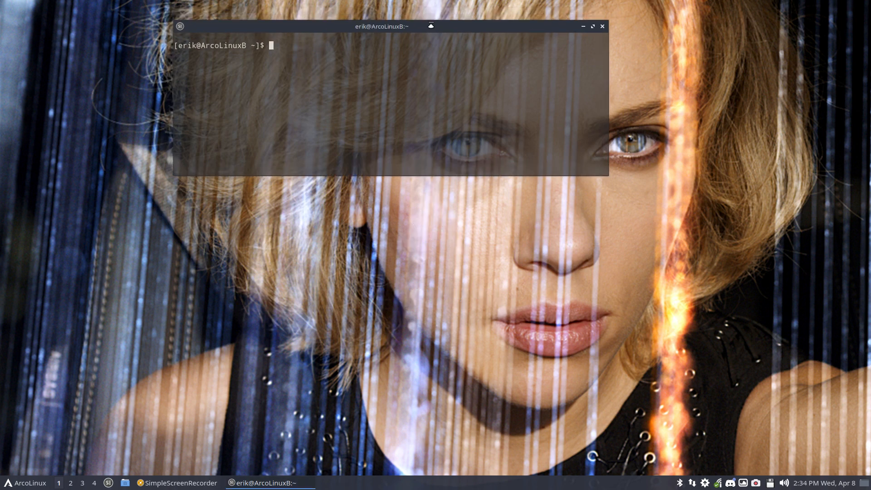
pyautogui.moveTo(430, 26); pyautogui.dragTo(480, 10)
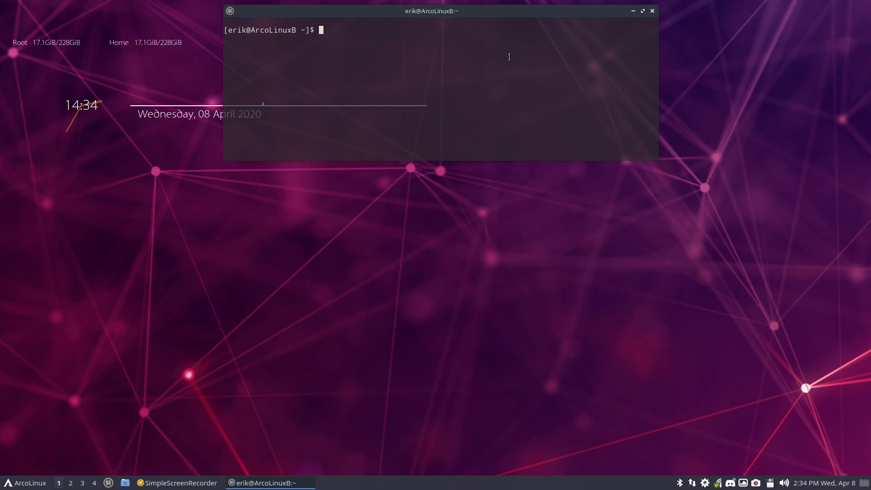
# Move the terminal below the ring clock conky and cycle forward past the shortcut keys and molecule conkys to the torn-paper conky
pyautogui.moveTo(502, 84); pyautogui.dragTo(567, 174)
pyautogui.moveTo(530, 100); pyautogui.dragTo(375, 249)
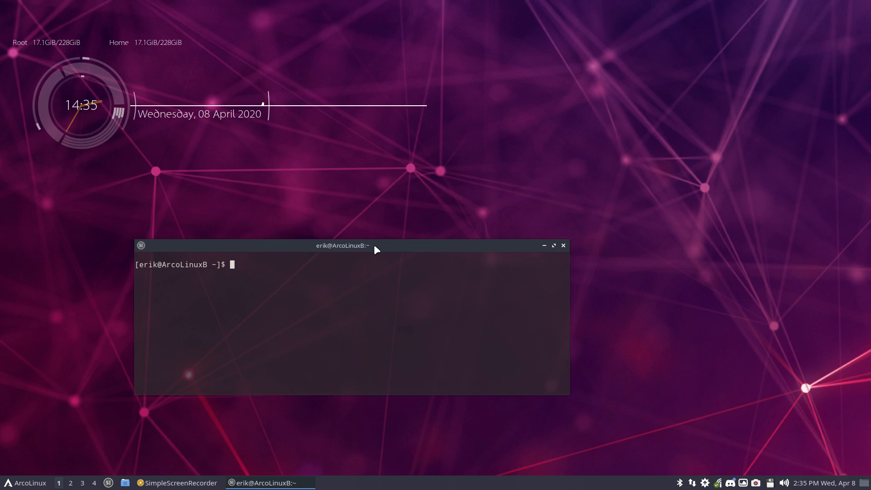
pyautogui.hotkey('ctrl', 'alt', 'pagedown')
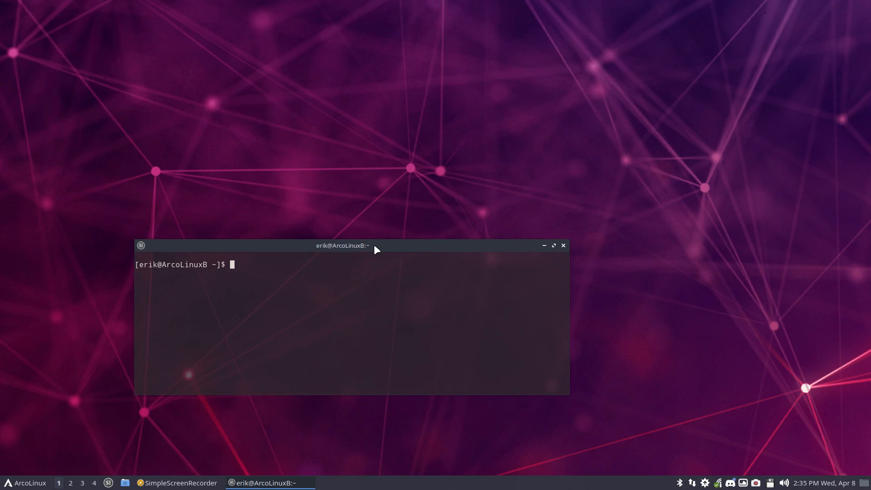
pyautogui.hotkey('ctrl', 'alt', 'pagedown')
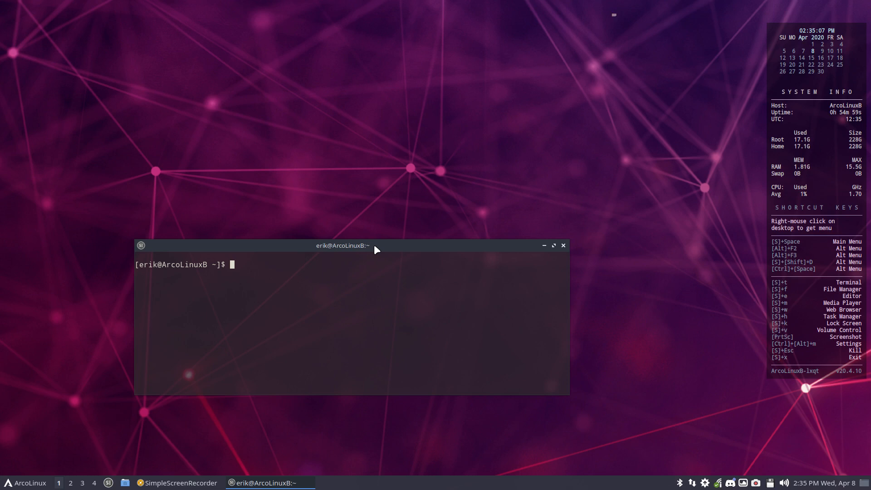
pyautogui.hotkey('ctrl', 'alt', 'pagedown')
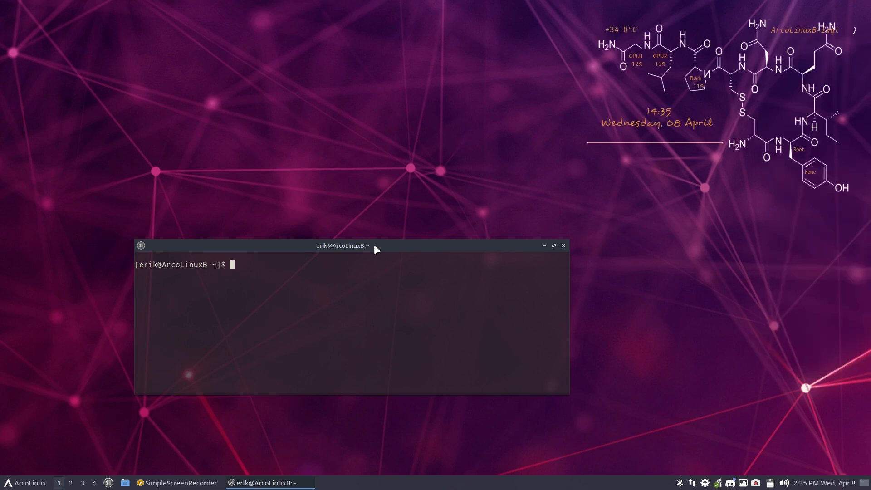
pyautogui.hotkey('ctrl', 'alt', 'pagedown')
pyautogui.hotkey('ctrl', 'alt', 'pagedown')
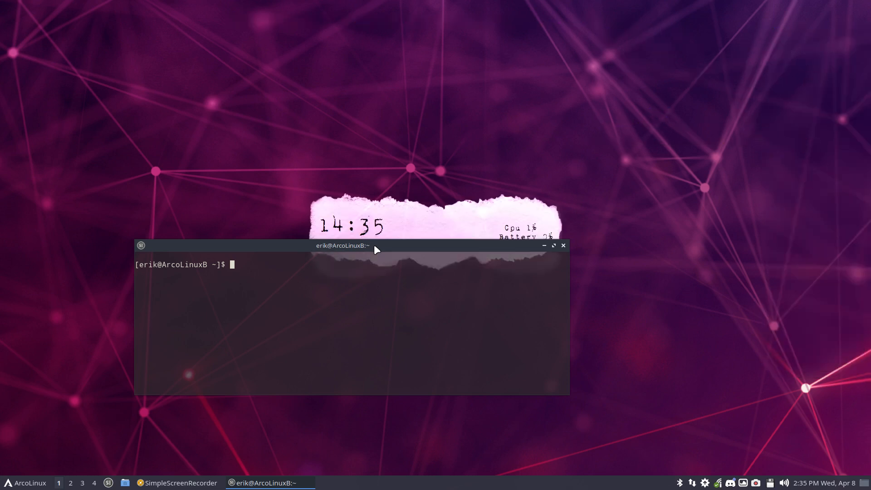
# Place the terminal over the torn-paper conky, advance to the thin-lettered ArcoLinux logo conky, and close the terminal
pyautogui.moveTo(375, 245); pyautogui.dragTo(397, 162)
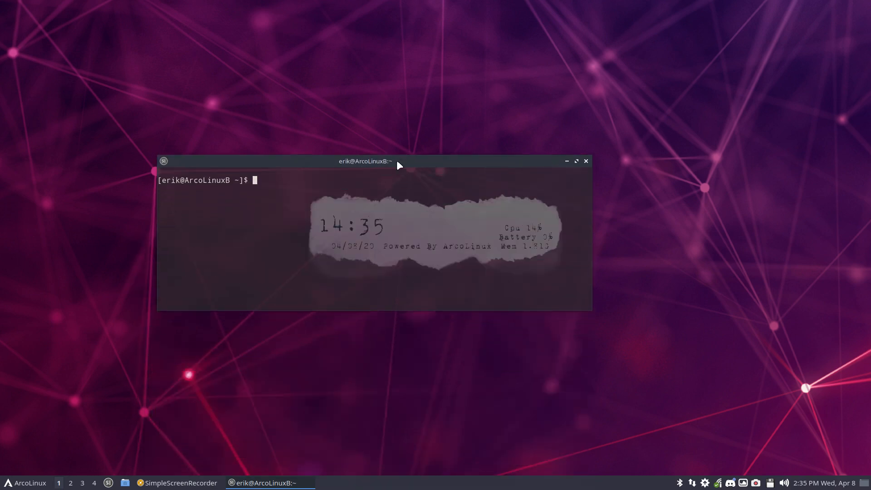
pyautogui.hotkey('ctrl', 'alt', 'pagedown')
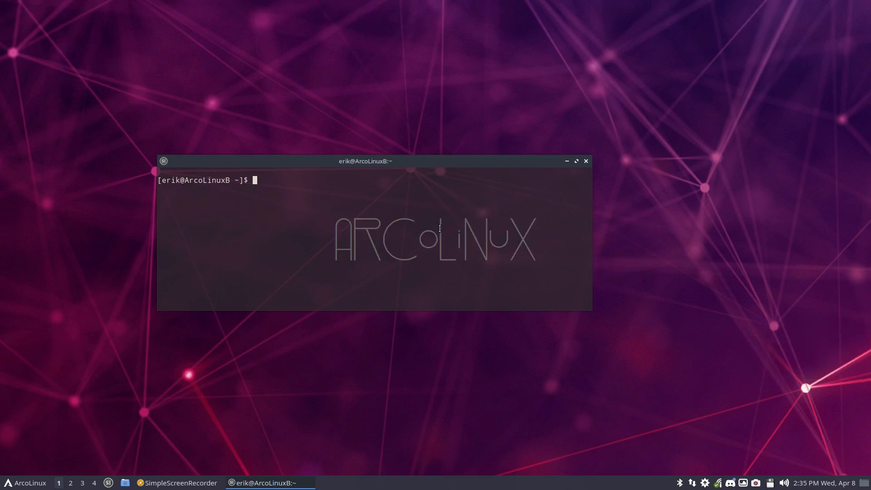
pyautogui.click(586, 161)
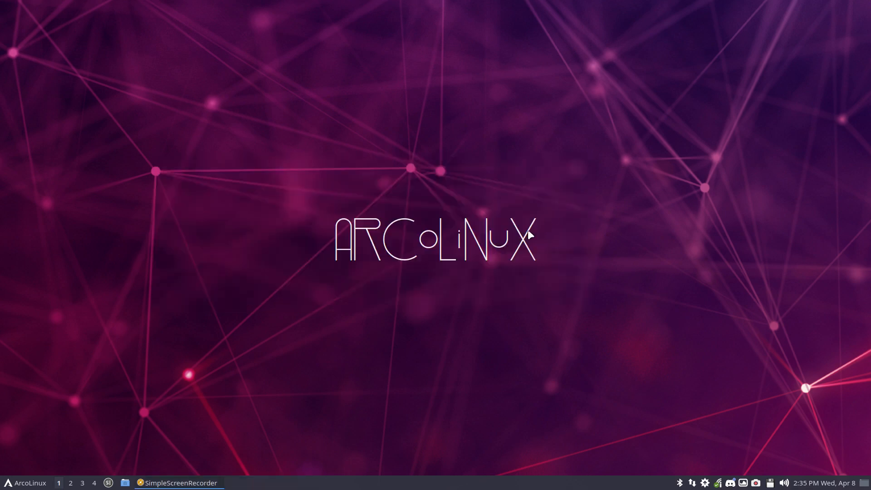